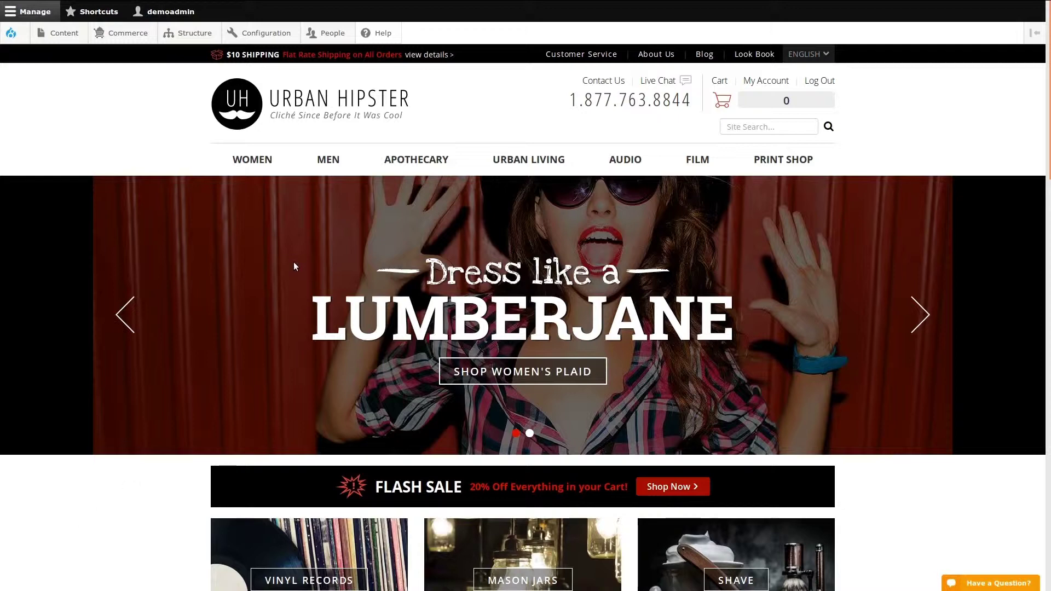
# Step: Open the People admin list of all site user accounts from the admin toolbar
pyautogui.moveTo(332, 34)
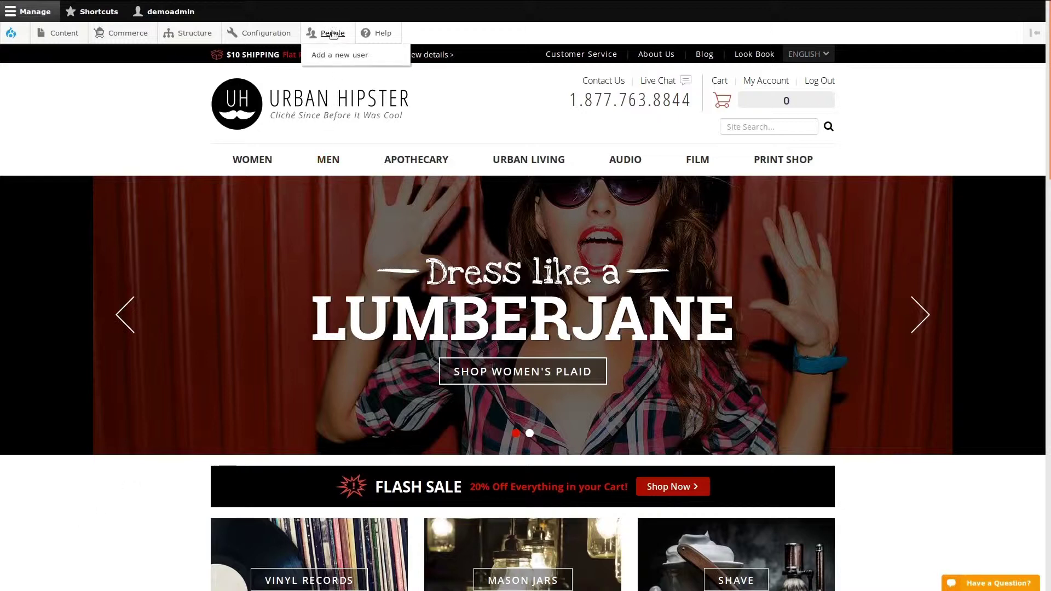
pyautogui.click(333, 34)
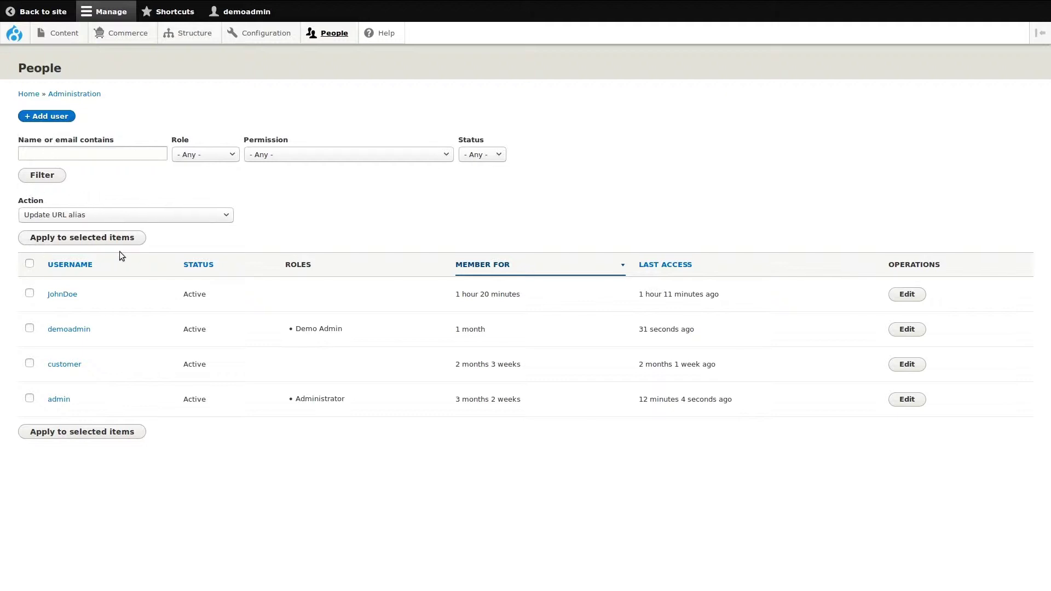
pyautogui.click(228, 213)
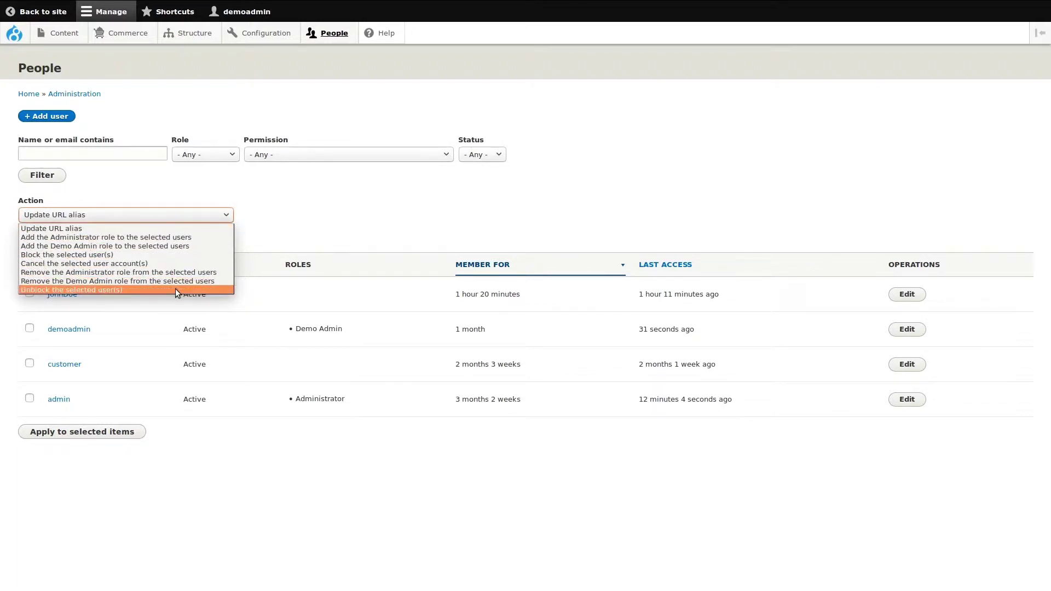
pyautogui.click(269, 230)
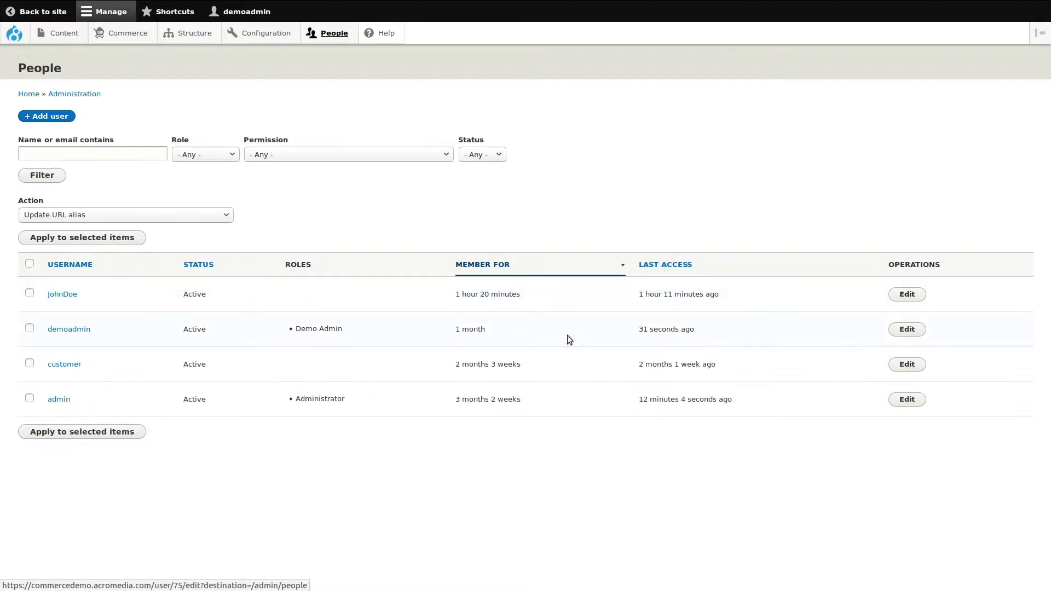
pyautogui.click(907, 294)
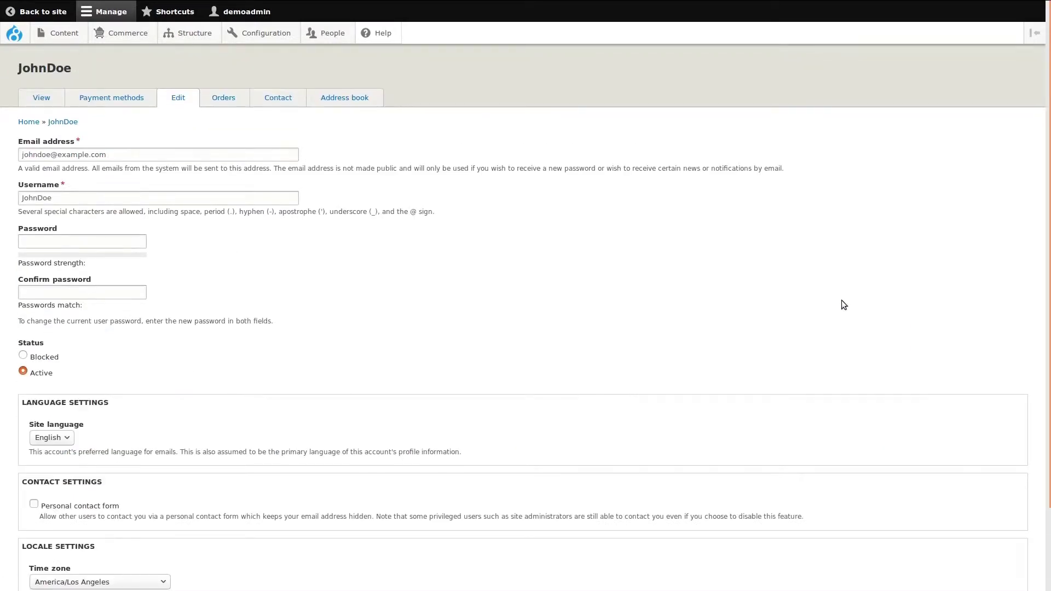
# Step: Review the first customer's edit form (email, username, Active status) down to Save and back
pyautogui.scroll(-1, 409, 272)
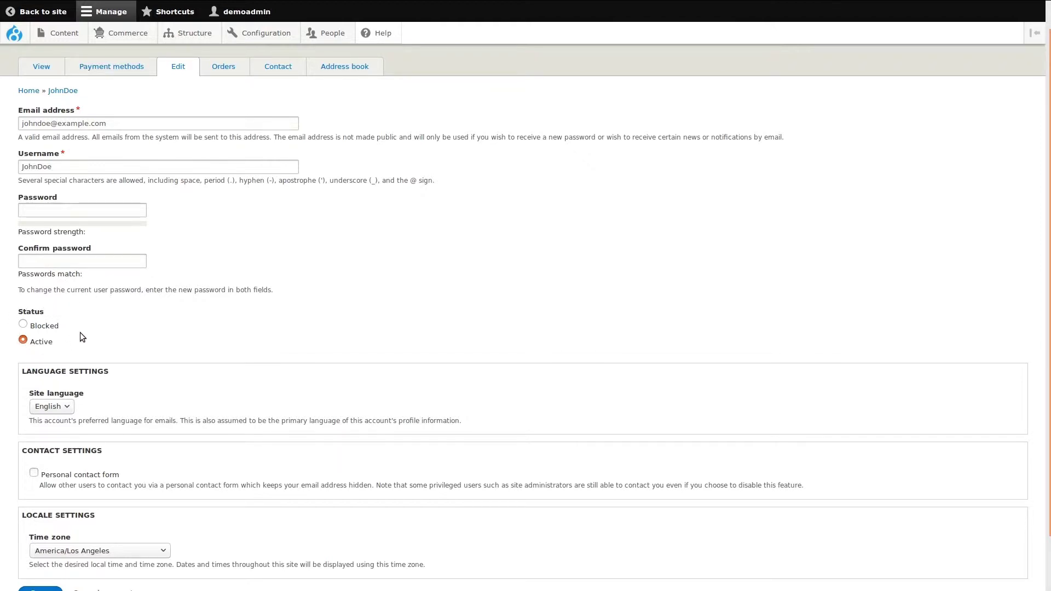
pyautogui.scroll(-2, 91, 339)
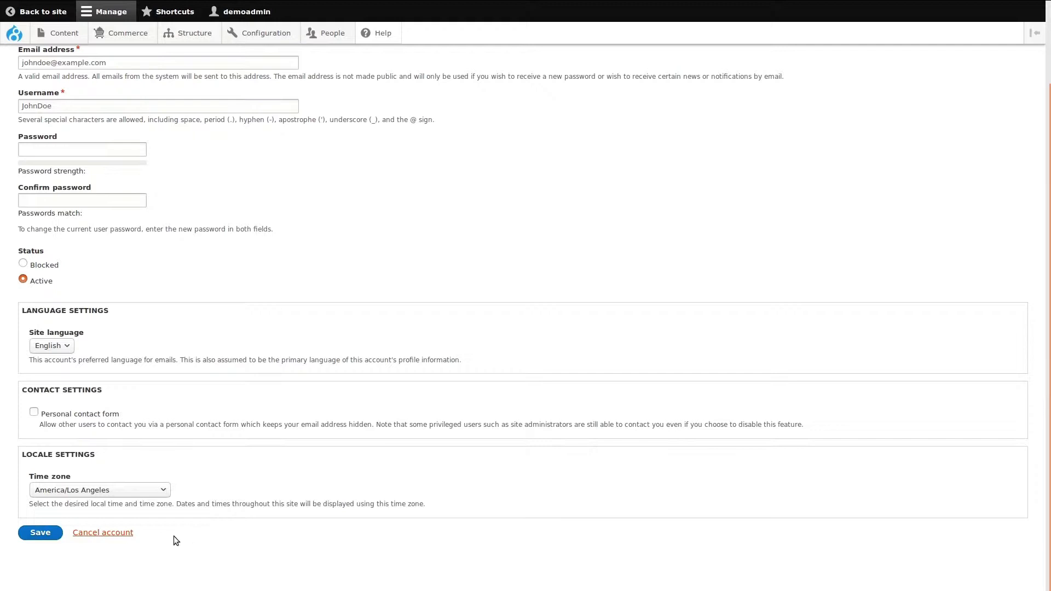
pyautogui.scroll(3, 172, 534)
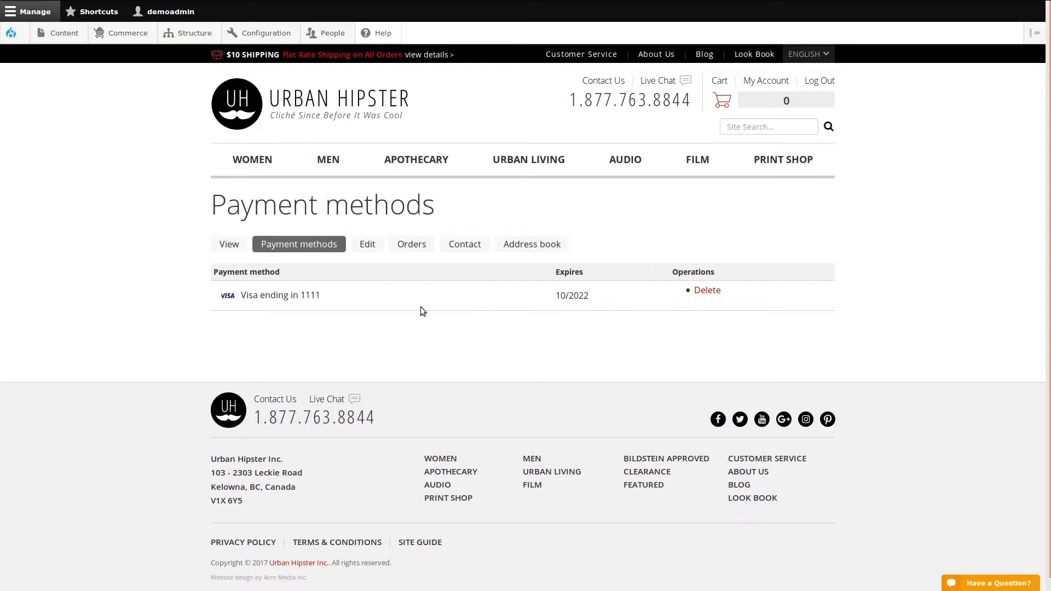
# Step: Check the saved Visa ending 1111, then view the customer's order 36 list
pyautogui.click(702, 297)
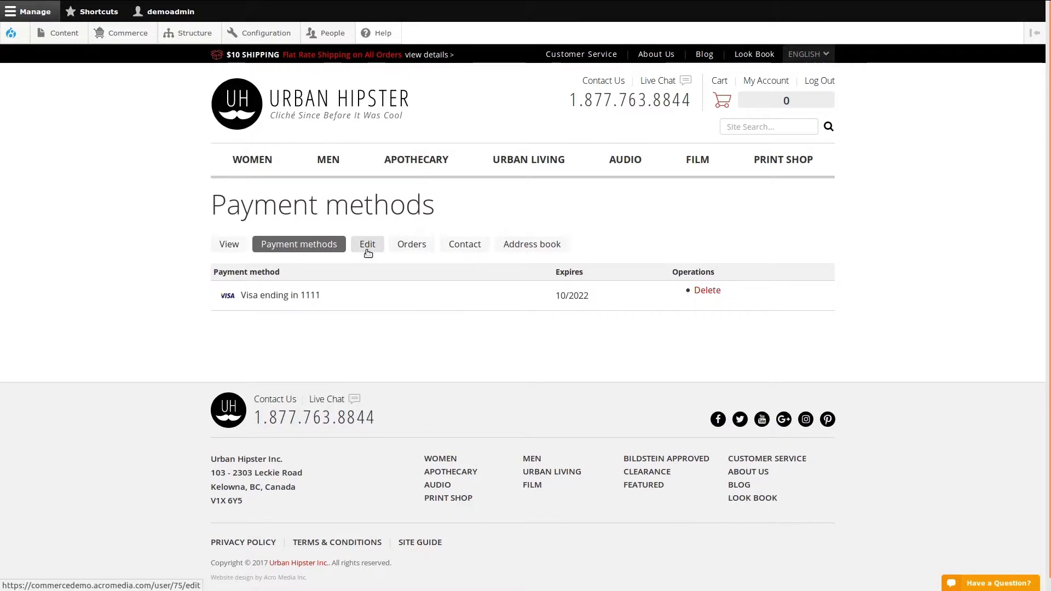
pyautogui.click(414, 249)
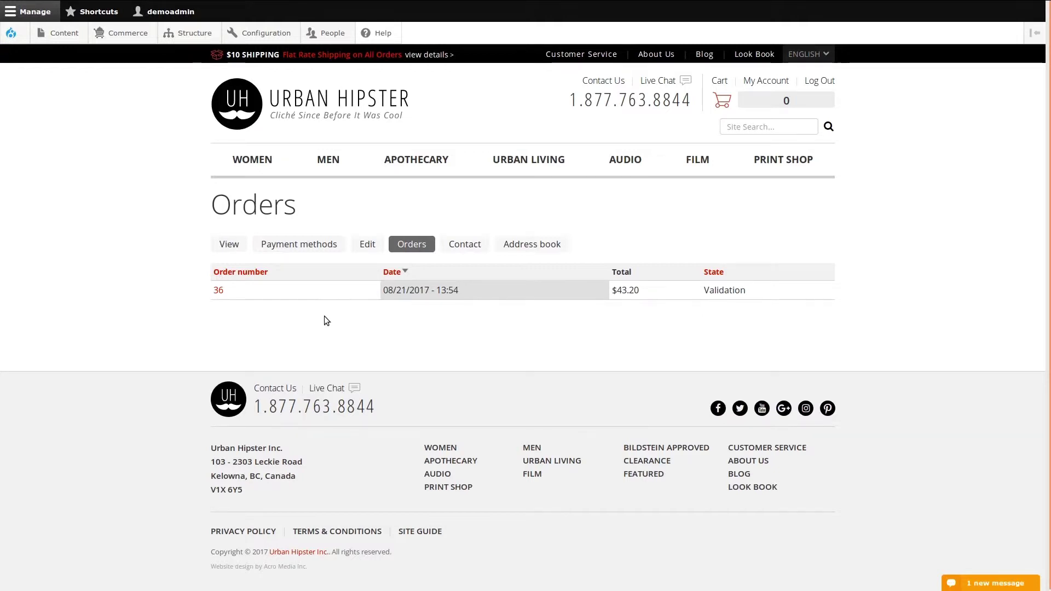
pyautogui.click(218, 291)
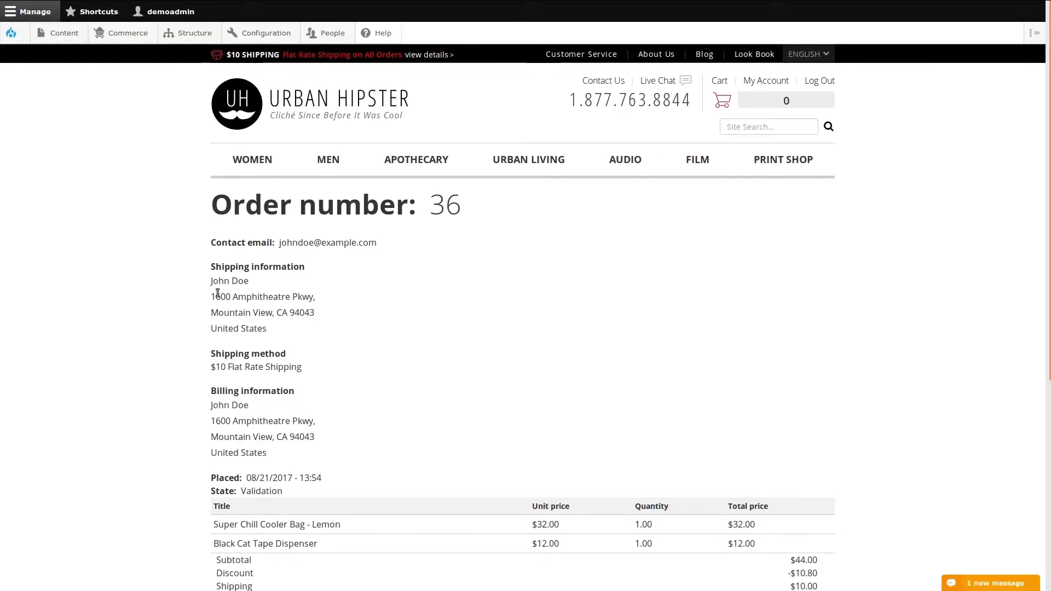
pyautogui.scroll(-3, 184, 288)
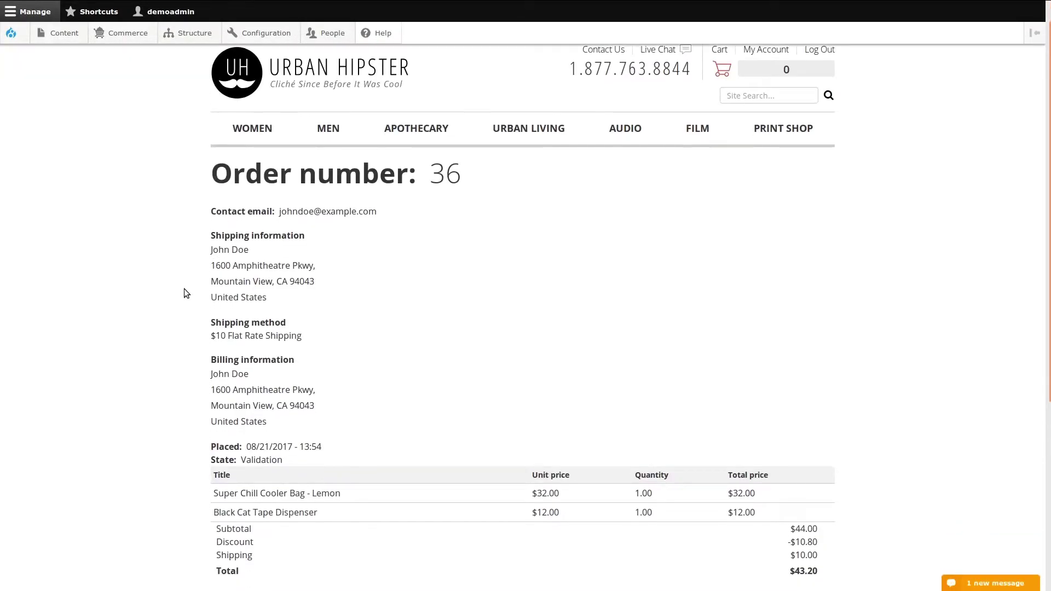
pyautogui.scroll(-5, 184, 288)
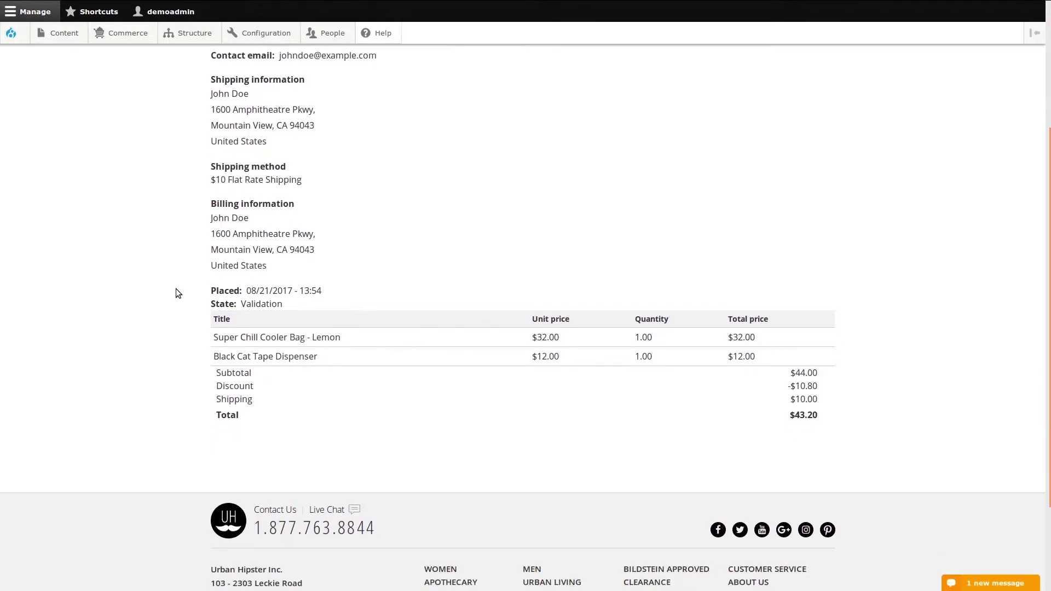
pyautogui.scroll(5, 175, 289)
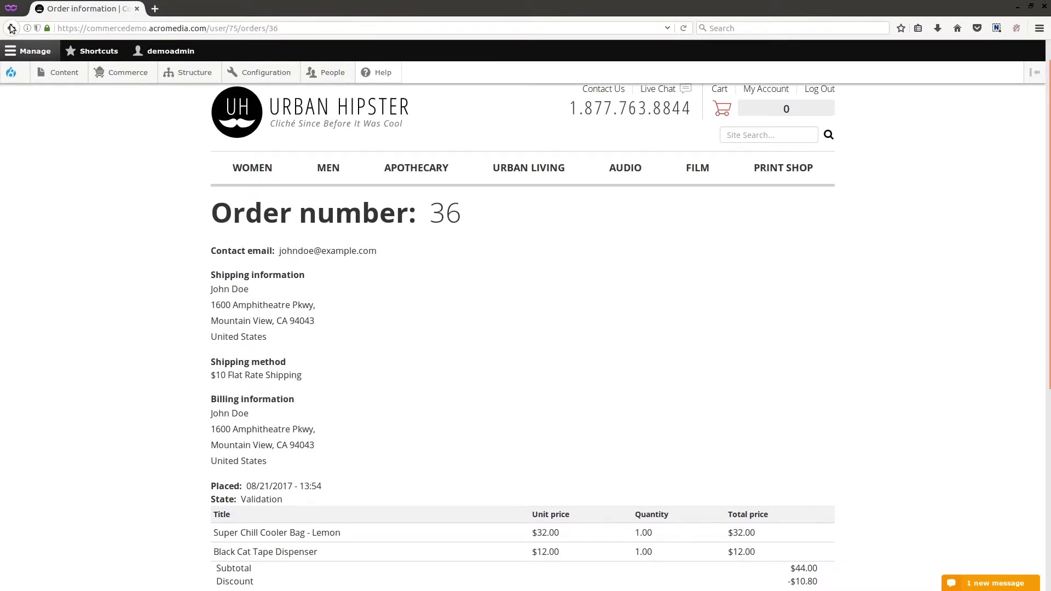
pyautogui.click(11, 28)
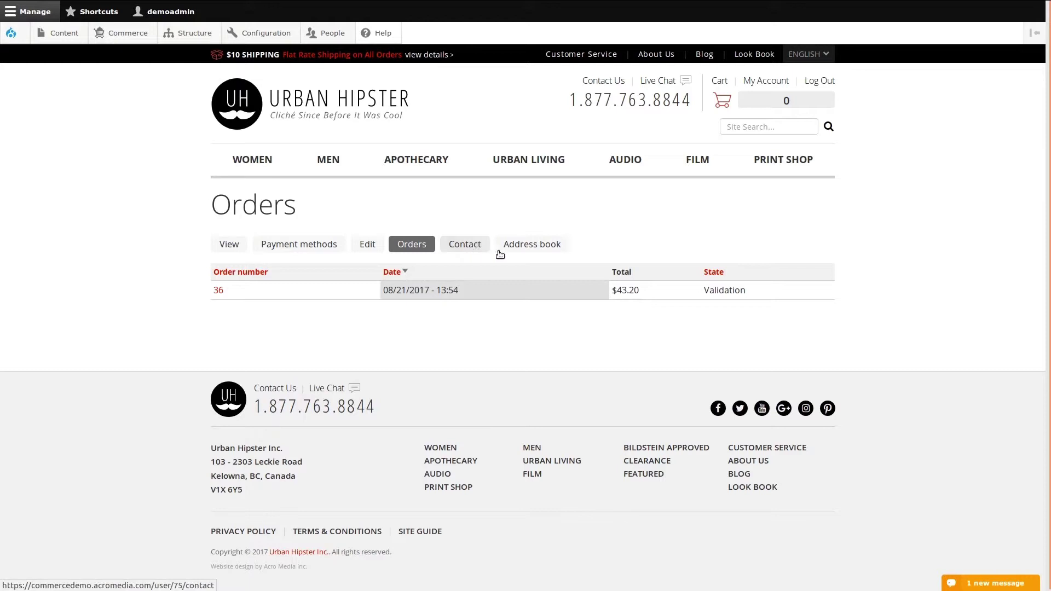
# Step: View the customer's two saved addresses in the Address book, highlighting the first one
pyautogui.click(532, 246)
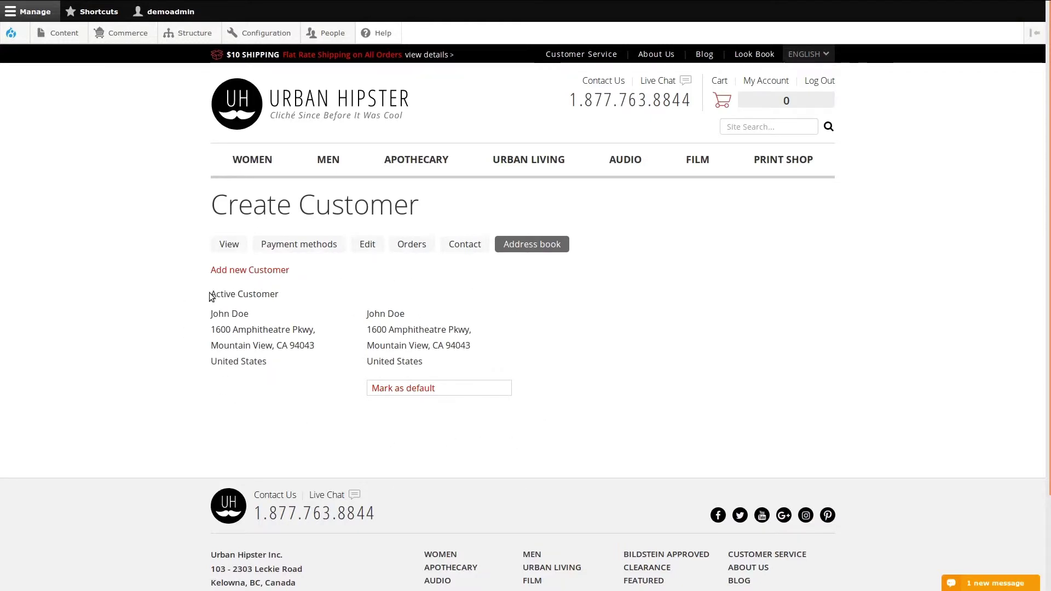
pyautogui.moveTo(211, 295); pyautogui.dragTo(277, 359)
pyautogui.click(275, 359)
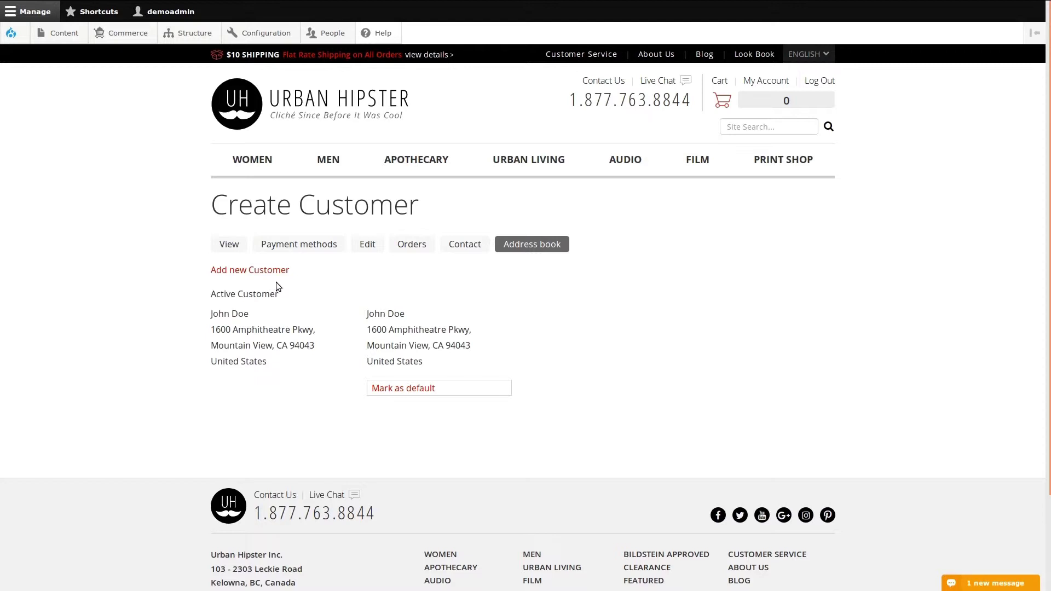
# Step: Return to the People list and start the Add user form
pyautogui.moveTo(332, 31)
pyautogui.click(333, 32)
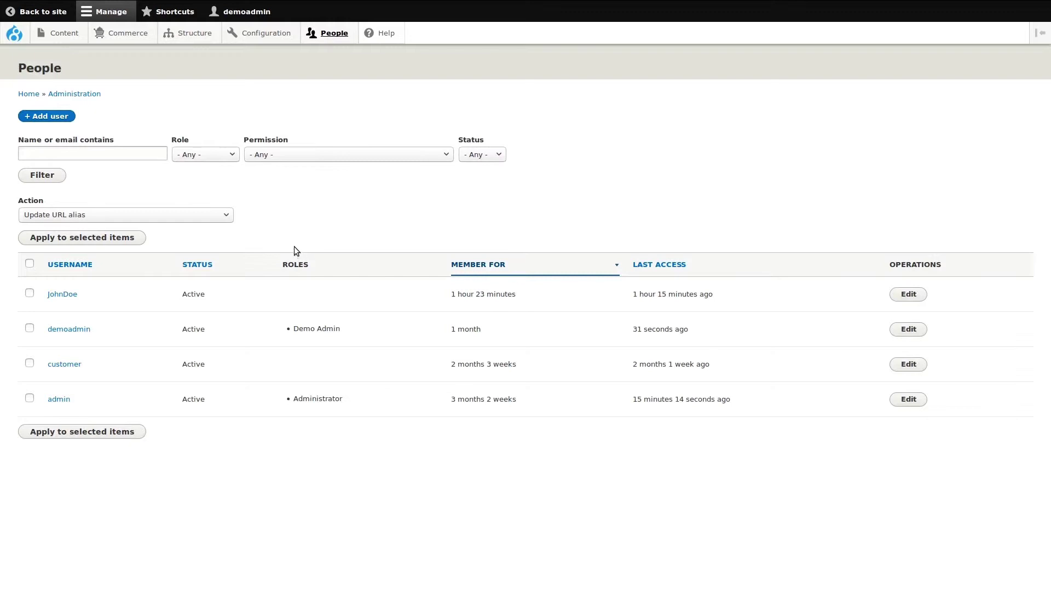
pyautogui.click(64, 119)
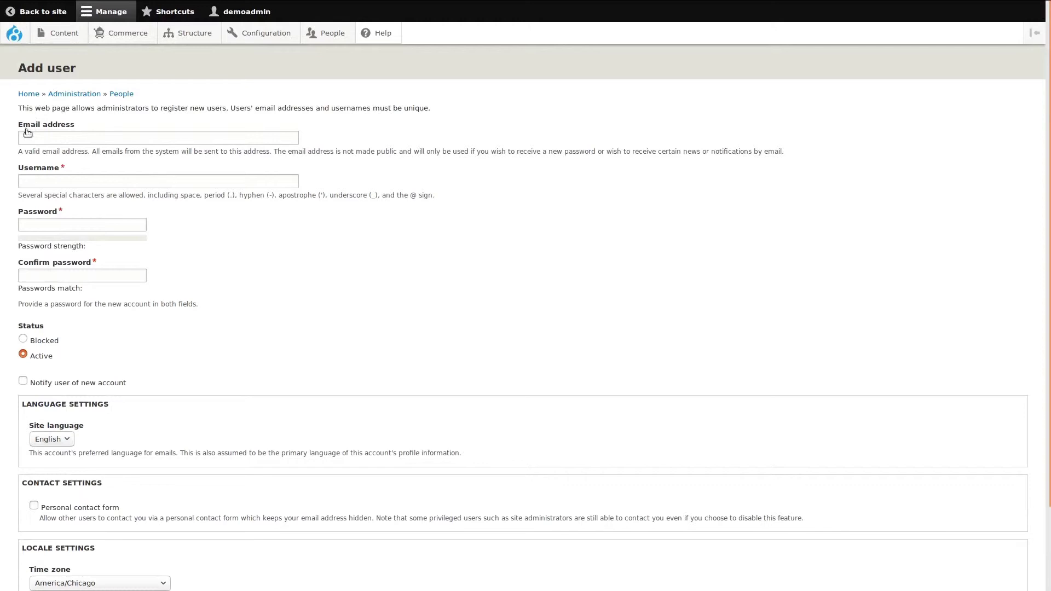
# Step: Step through Email, Username and both password fields, tick 'Notify user of new account', without submitting
pyautogui.click(87, 137)
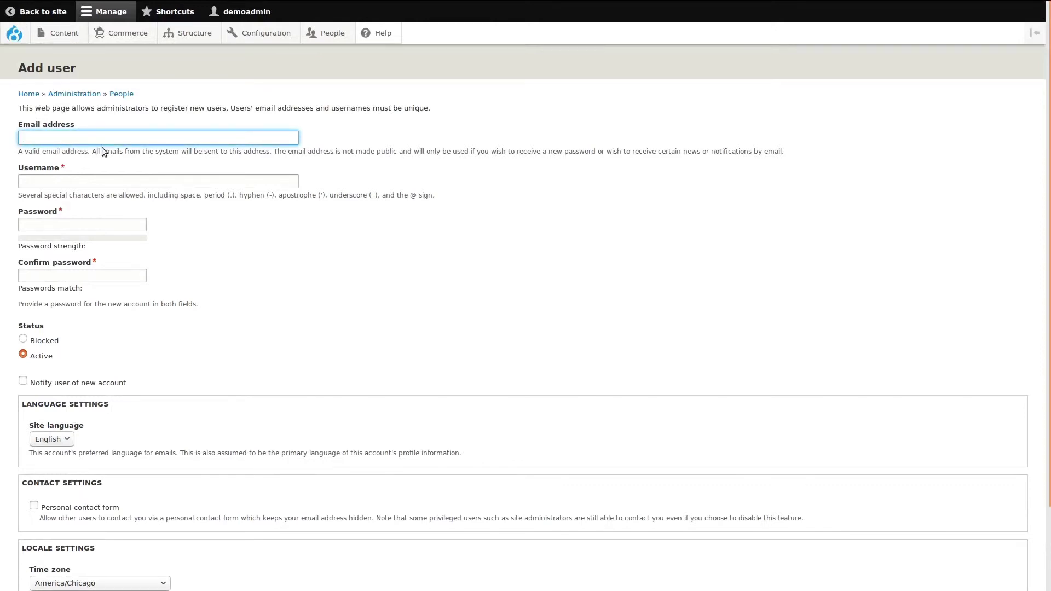
pyautogui.click(98, 181)
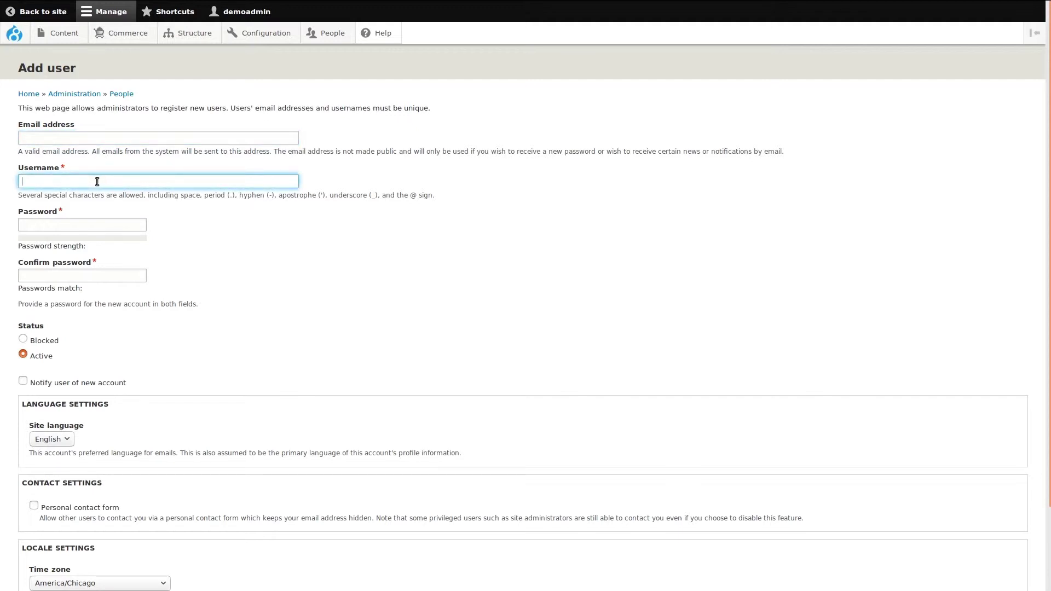
pyautogui.click(82, 222)
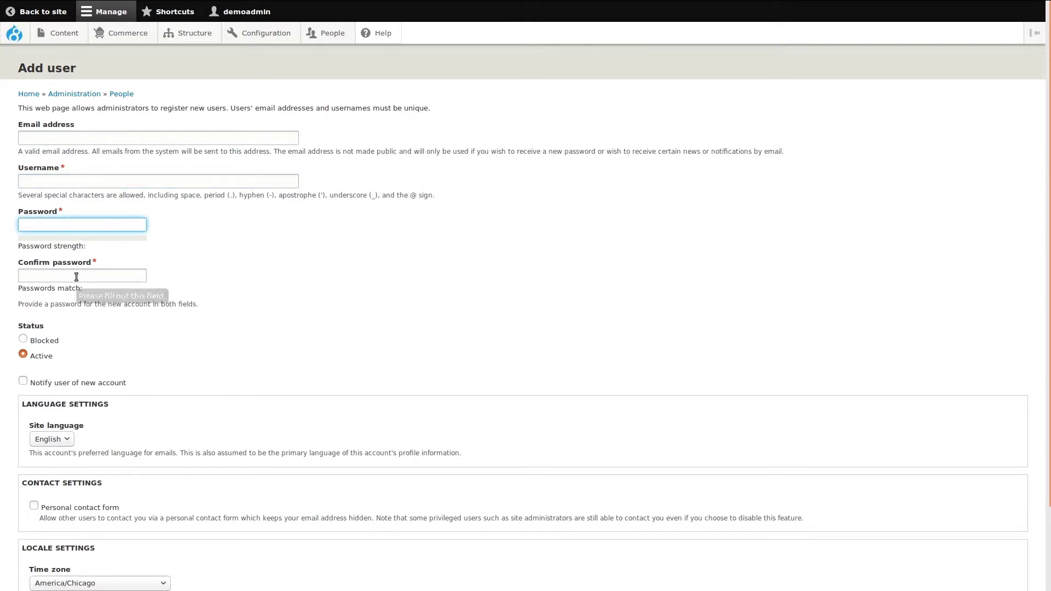
pyautogui.click(77, 277)
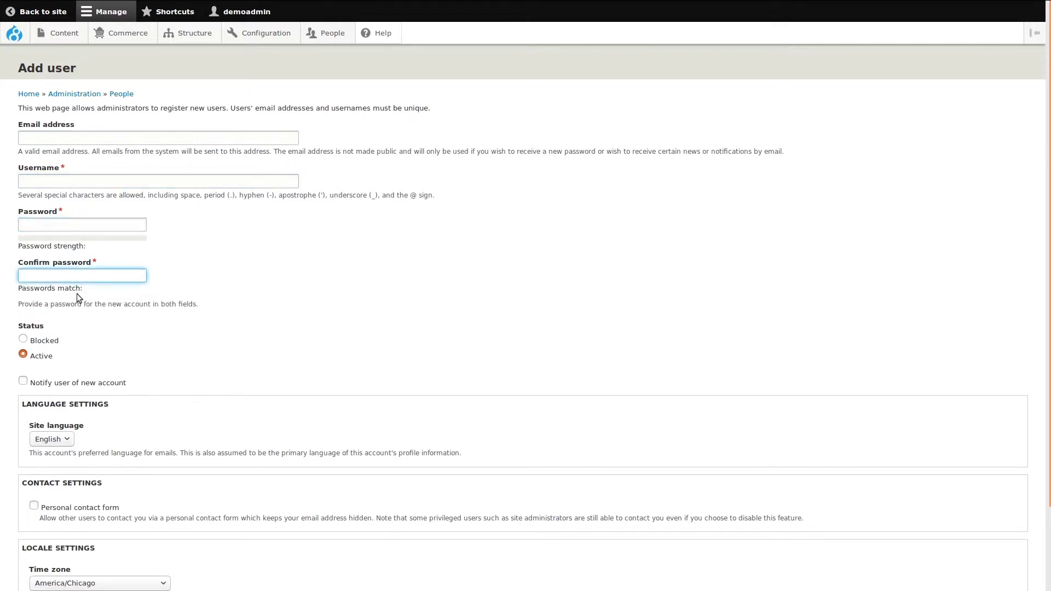
pyautogui.click(78, 313)
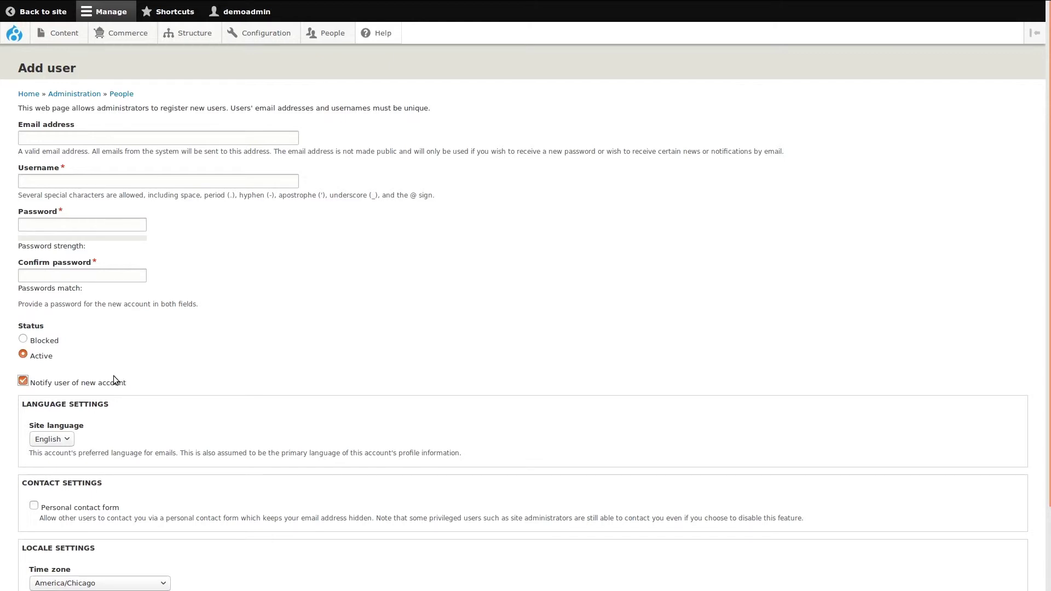
pyautogui.scroll(-3, 112, 375)
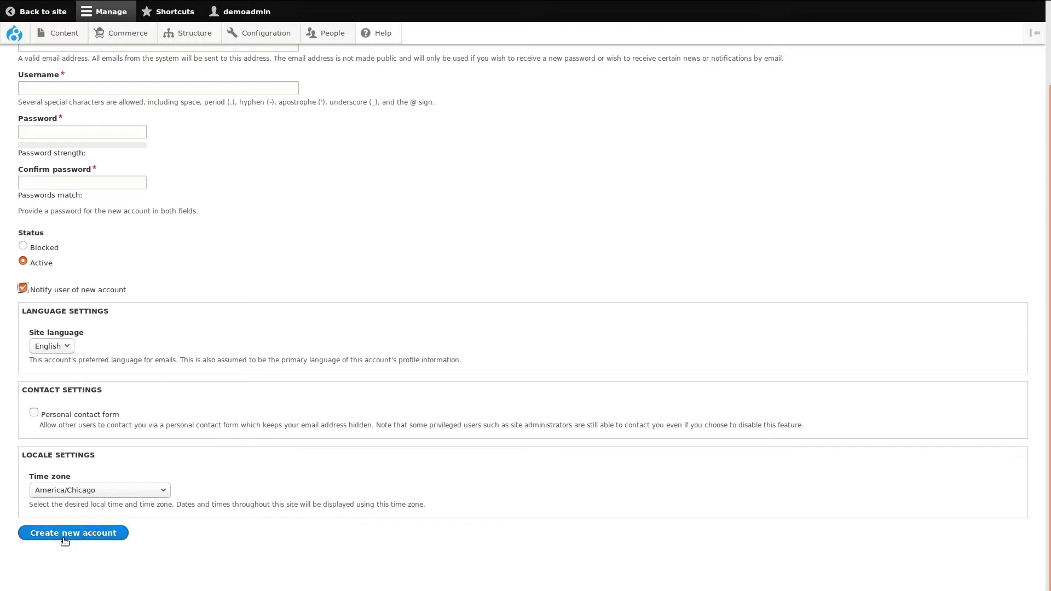
pyautogui.scroll(3, 59, 509)
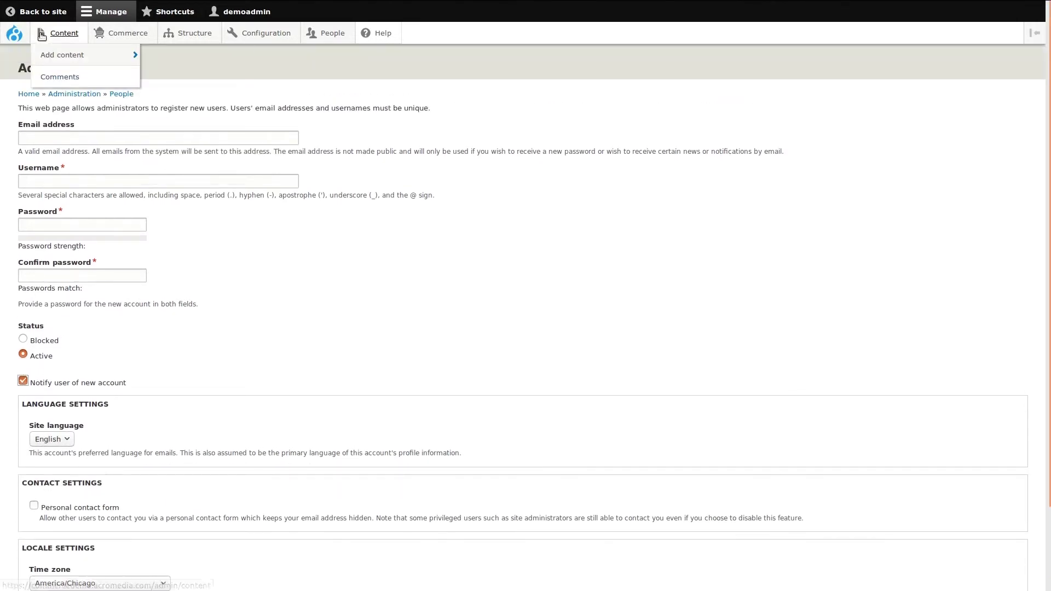
# Step: Filter the People list by the customer's username and tick that account for a bulk action
pyautogui.moveTo(9, 2)
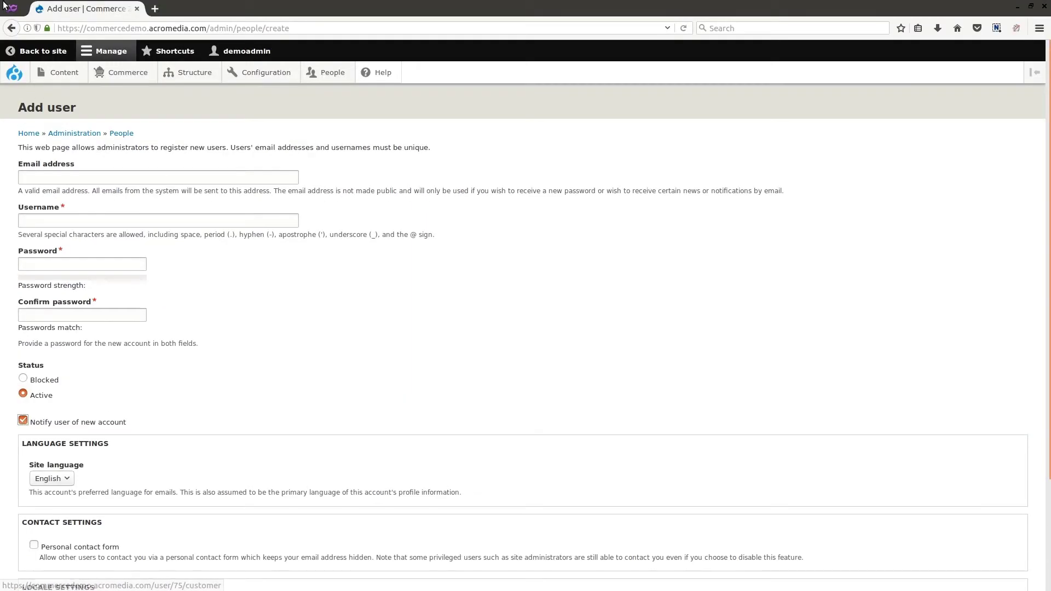
pyautogui.click(11, 28)
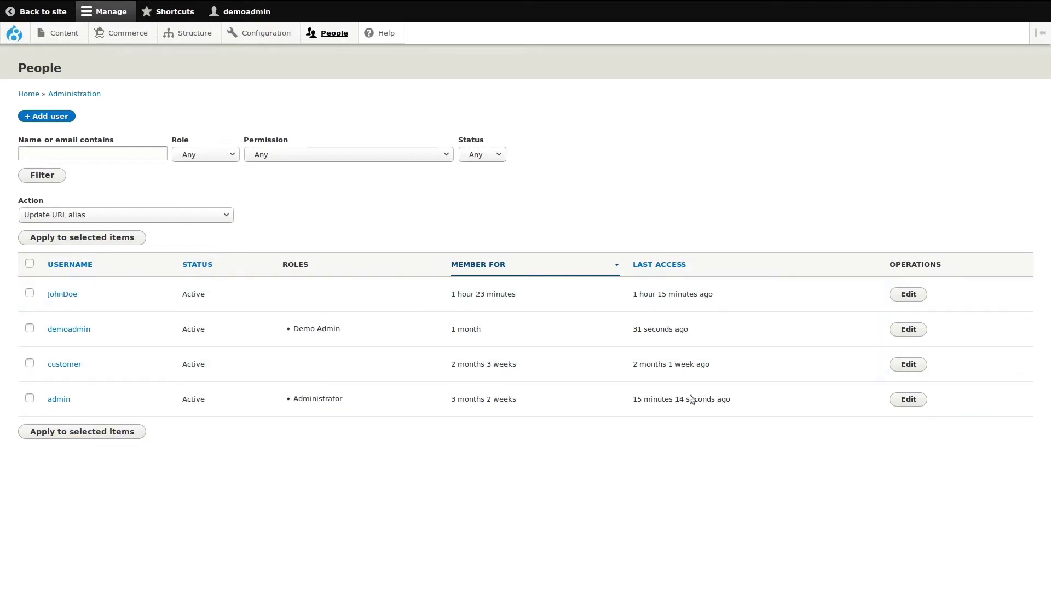
pyautogui.click(102, 153)
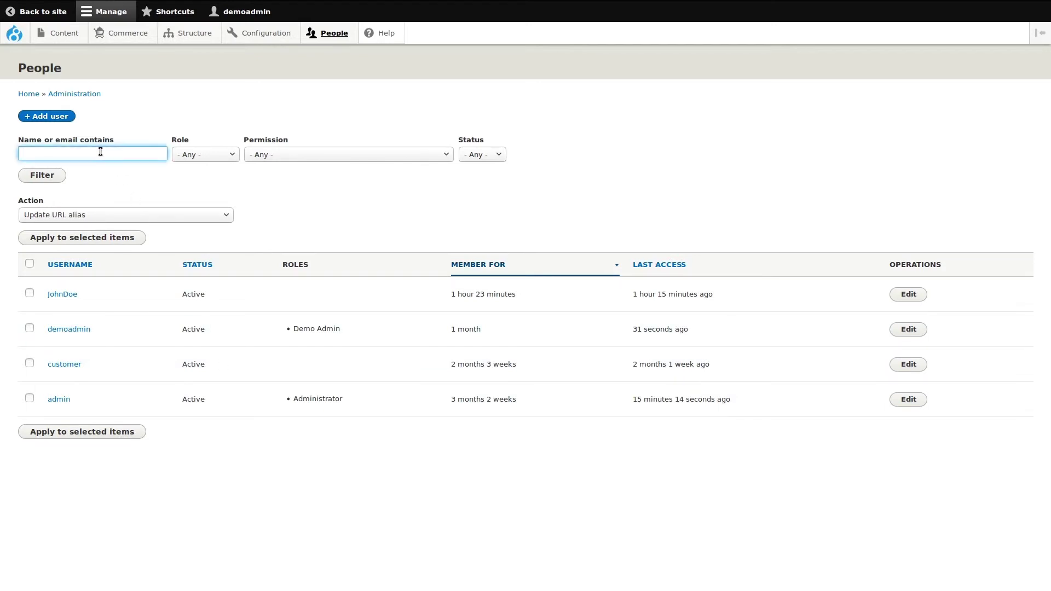
pyautogui.write('johndoe')
pyautogui.click(46, 176)
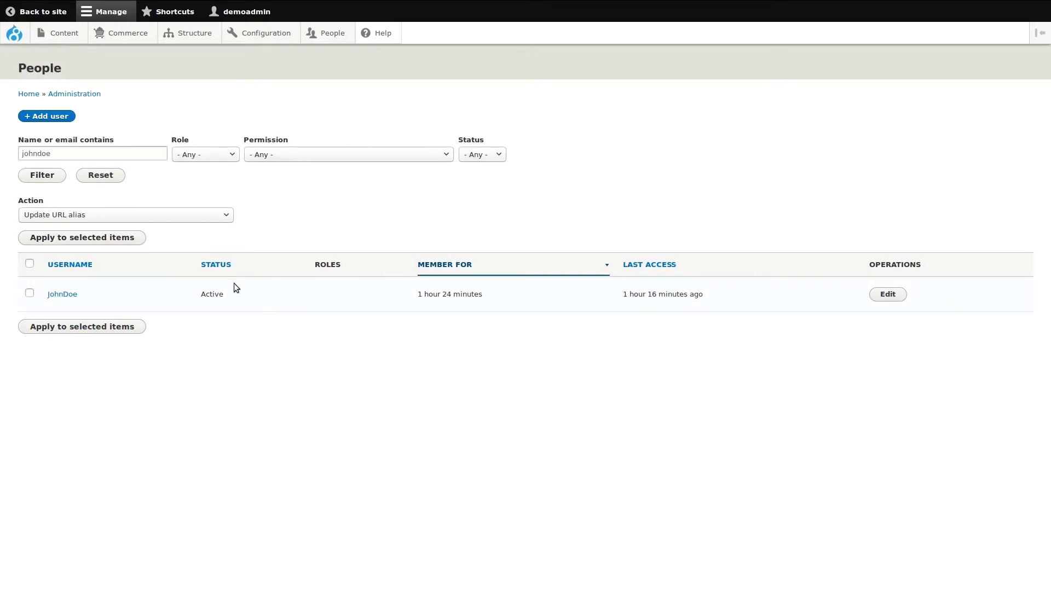
pyautogui.click(30, 294)
pyautogui.click(146, 215)
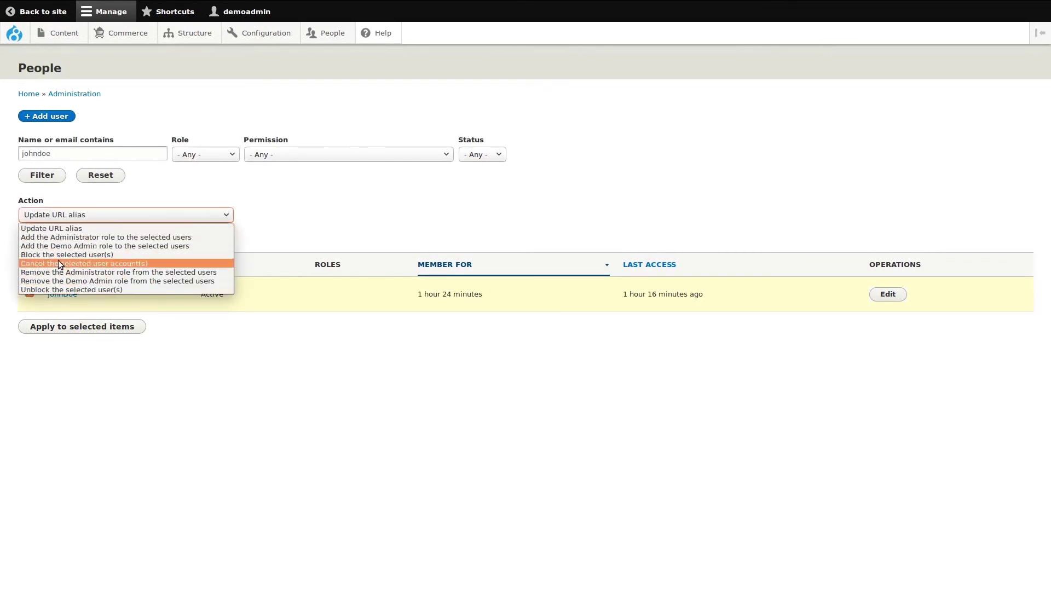
# Step: Apply 'Block the selected user(s)' to the selected account and open its edit form
pyautogui.click(89, 255)
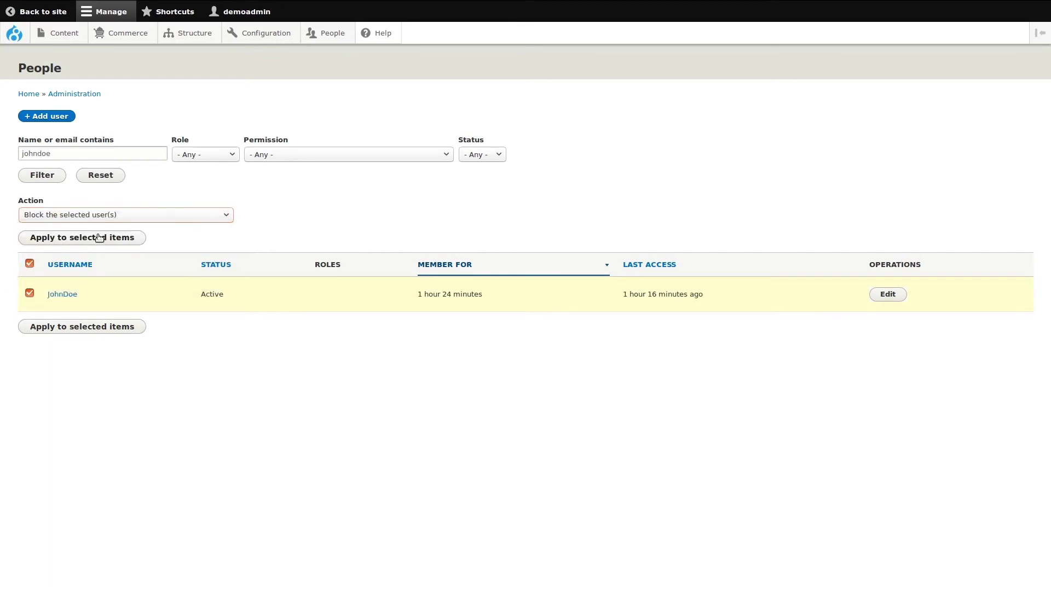
pyautogui.click(99, 238)
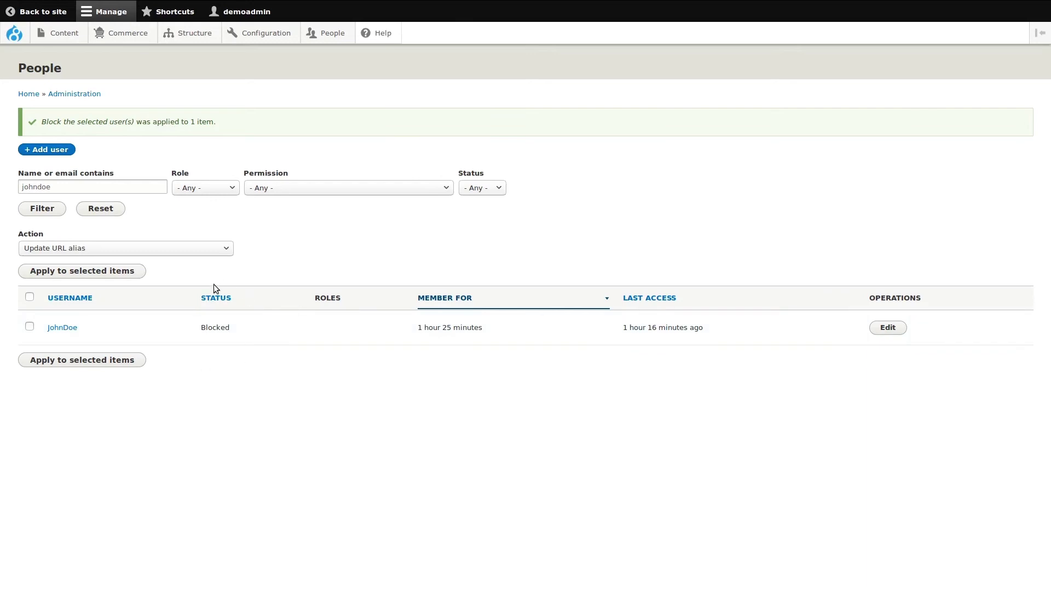
pyautogui.click(885, 328)
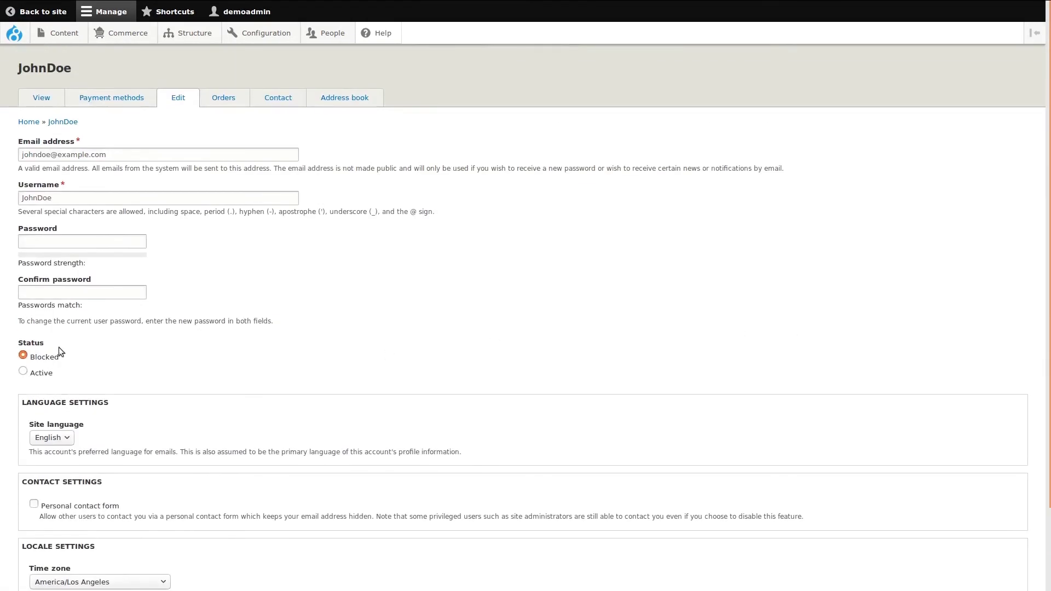
# Step: Set the account's status back to Active and save it
pyautogui.click(23, 371)
pyautogui.scroll(-3, 119, 369)
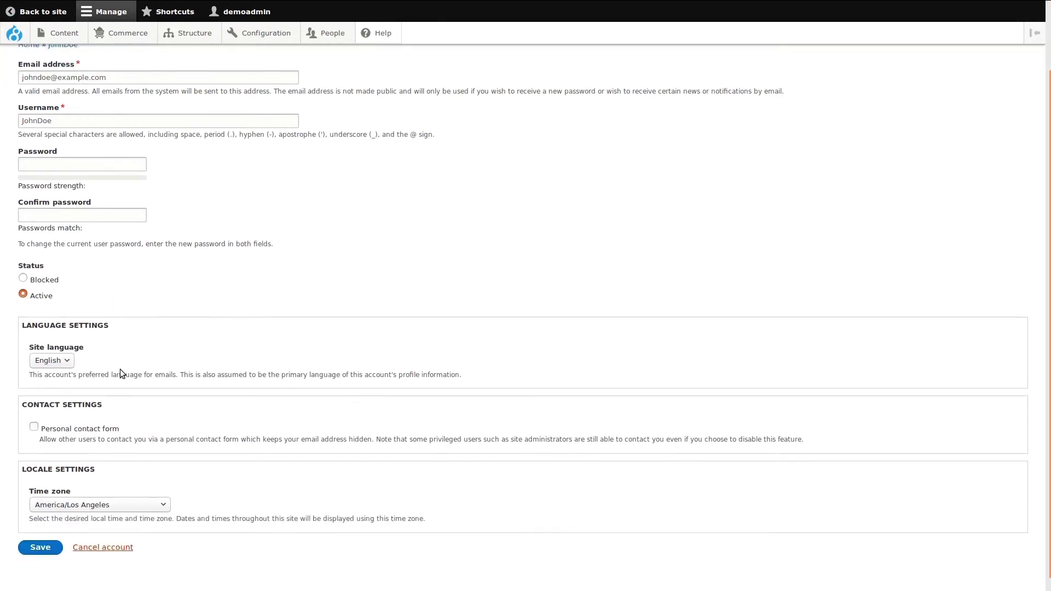
pyautogui.scroll(-1, 120, 369)
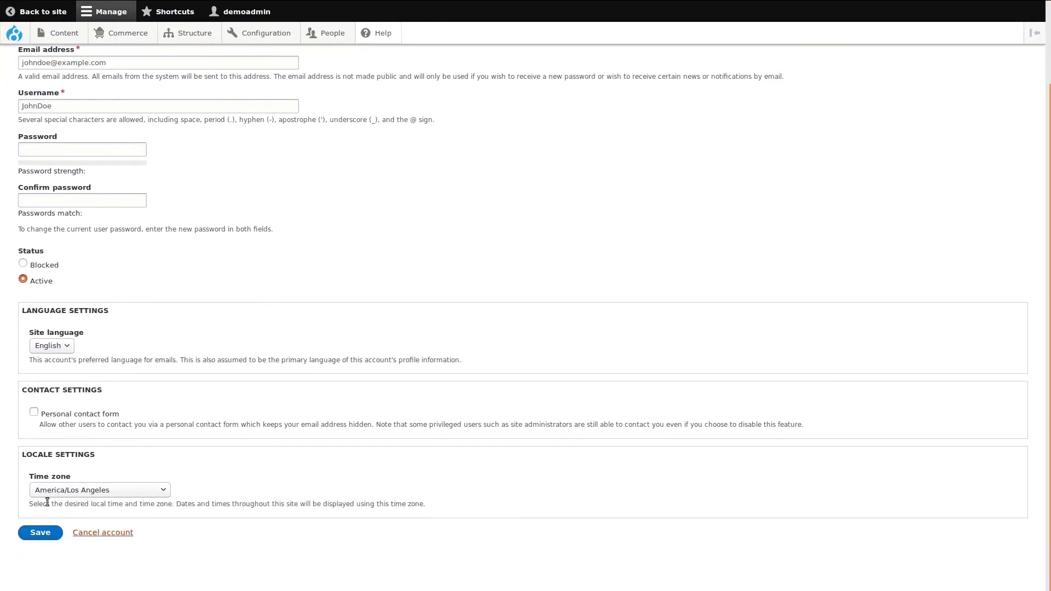
pyautogui.click(41, 533)
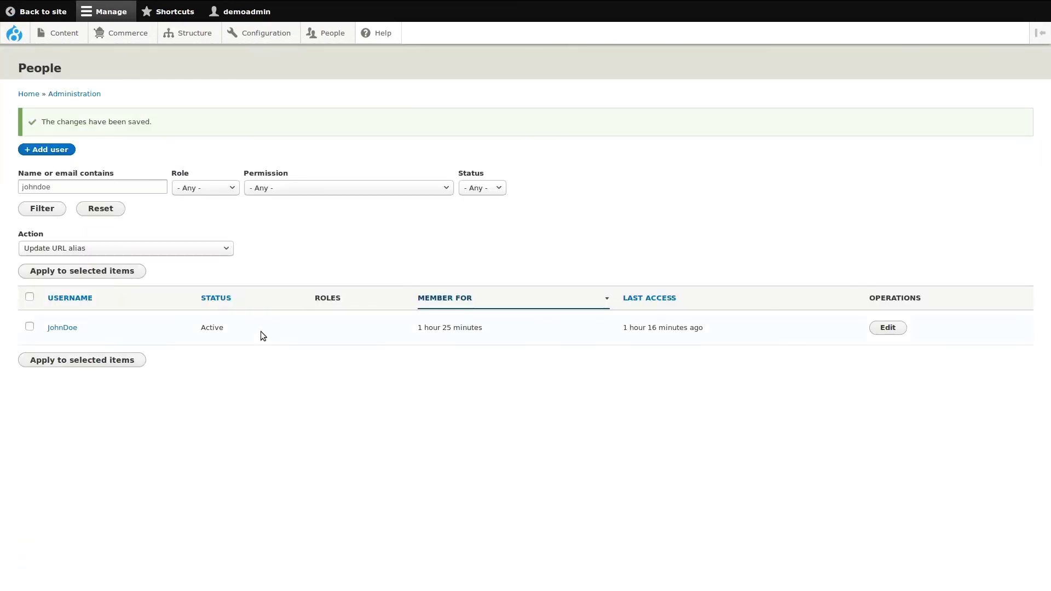